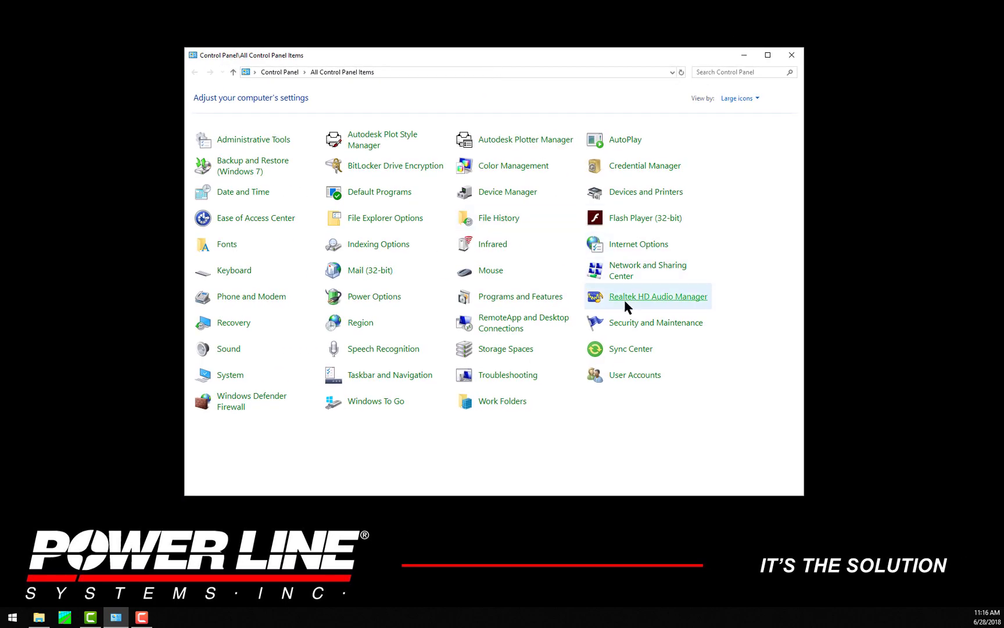
Check the PLS programs' 15.21 versions and PLS Shell details in Programs and Features, then close it.
left_click(503, 303)
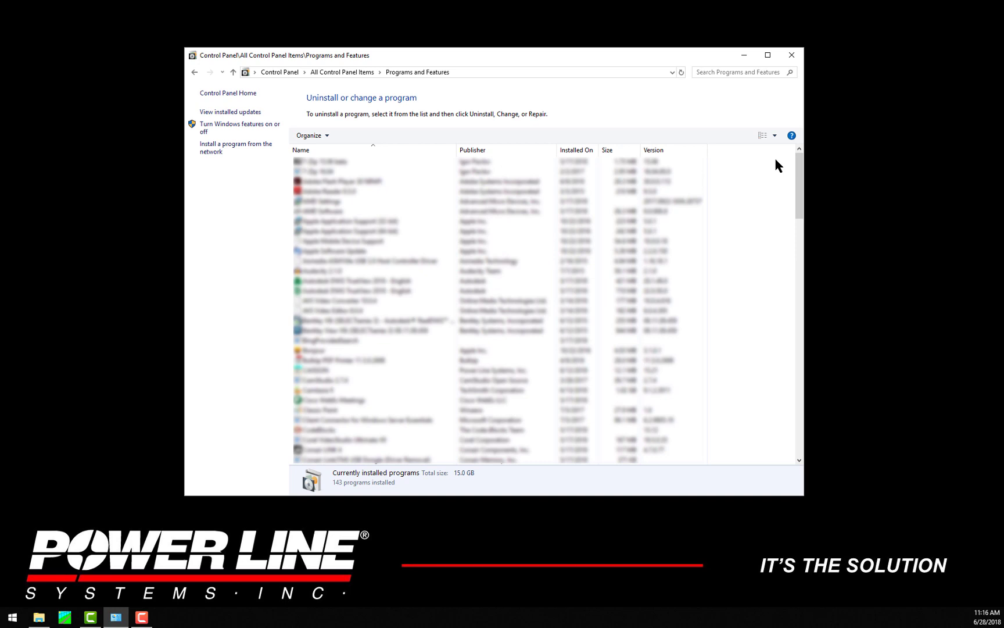
left_click_drag(796, 174, 800, 424)
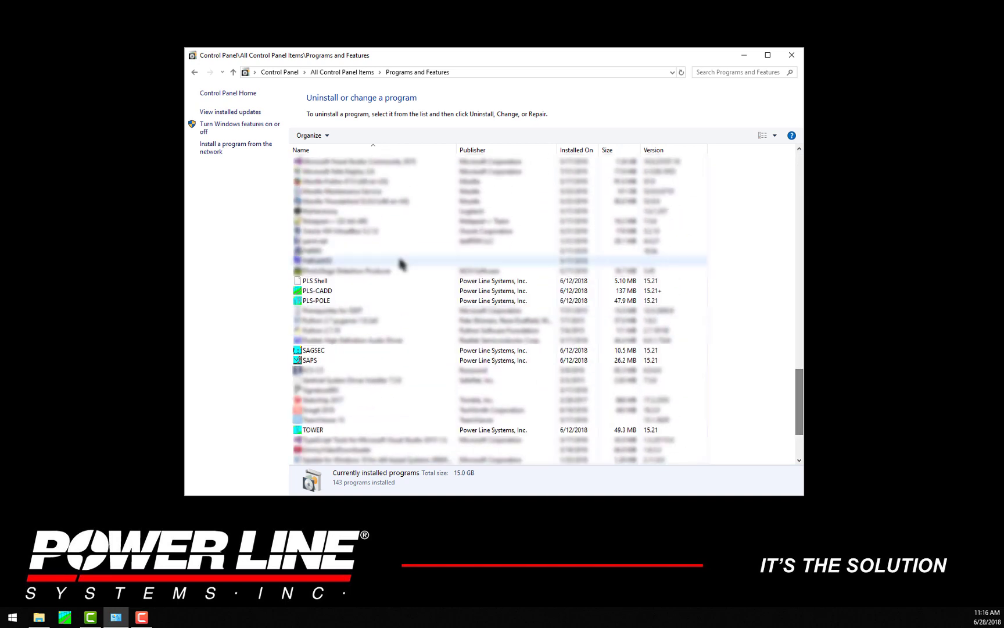
left_click(356, 282)
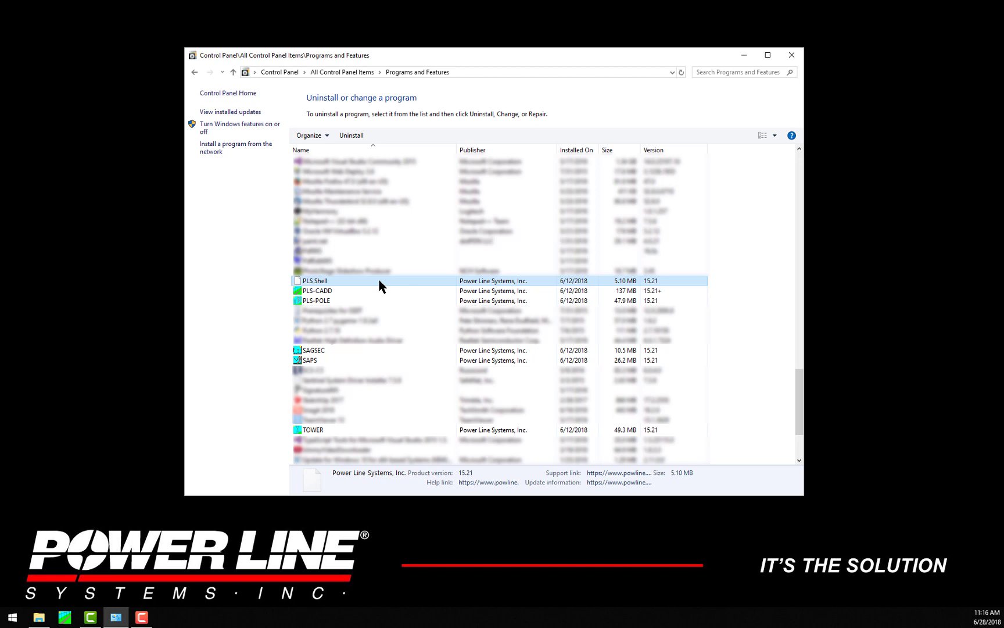
left_click(792, 54)
Browse from Public Documents\PLS to pls_pole\examples\wood and show its 48 files as Extra large icons.
left_click(39, 616)
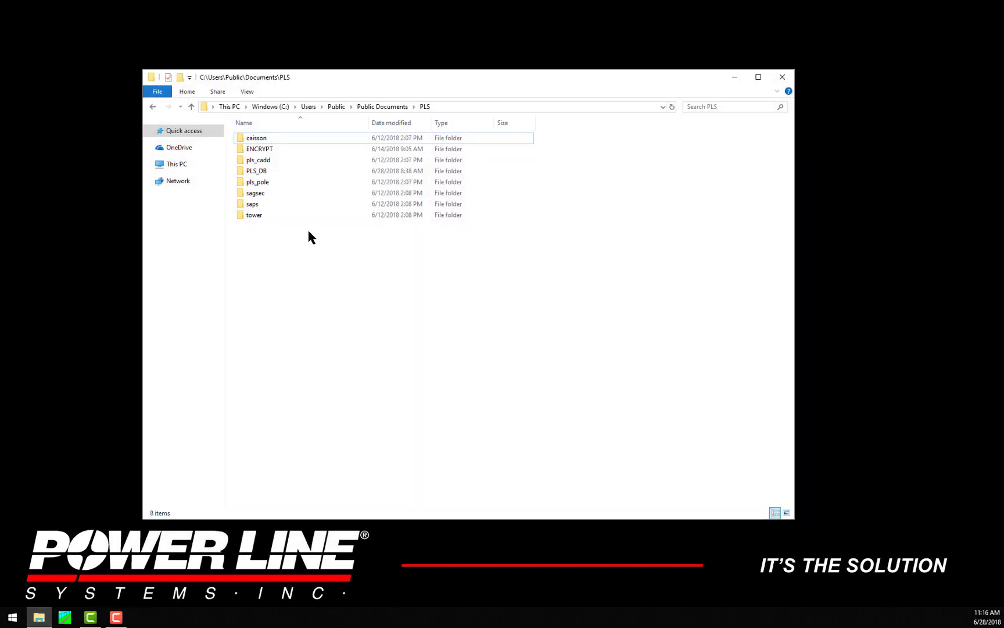
double_click(271, 181)
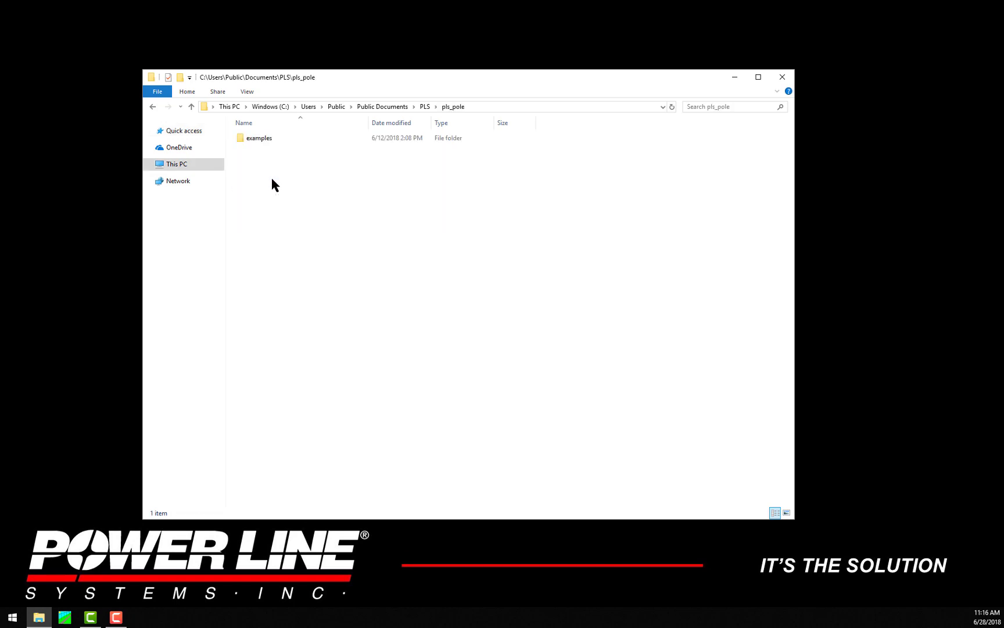
double_click(271, 142)
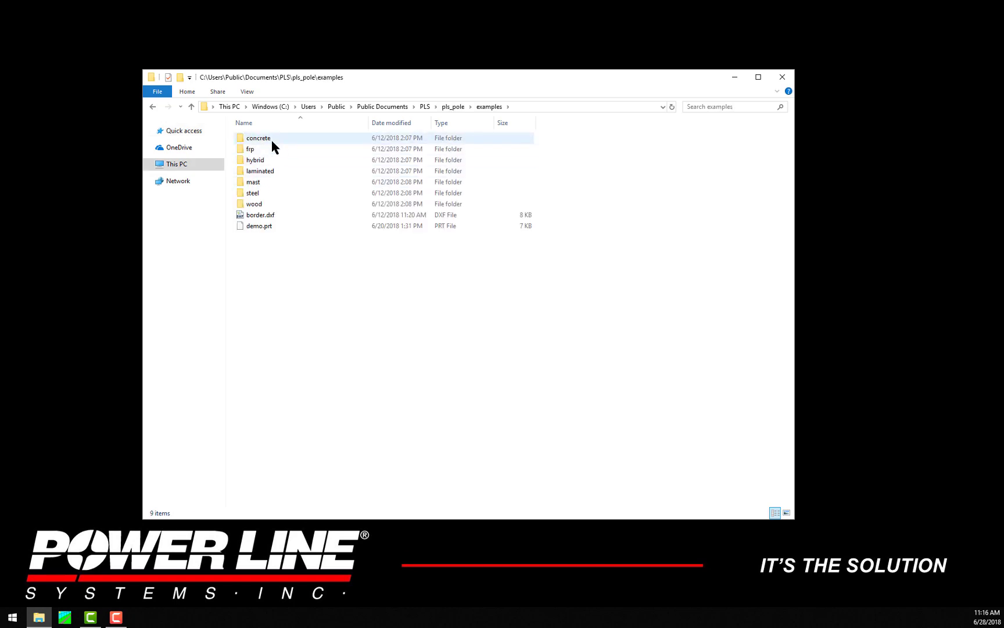
double_click(272, 204)
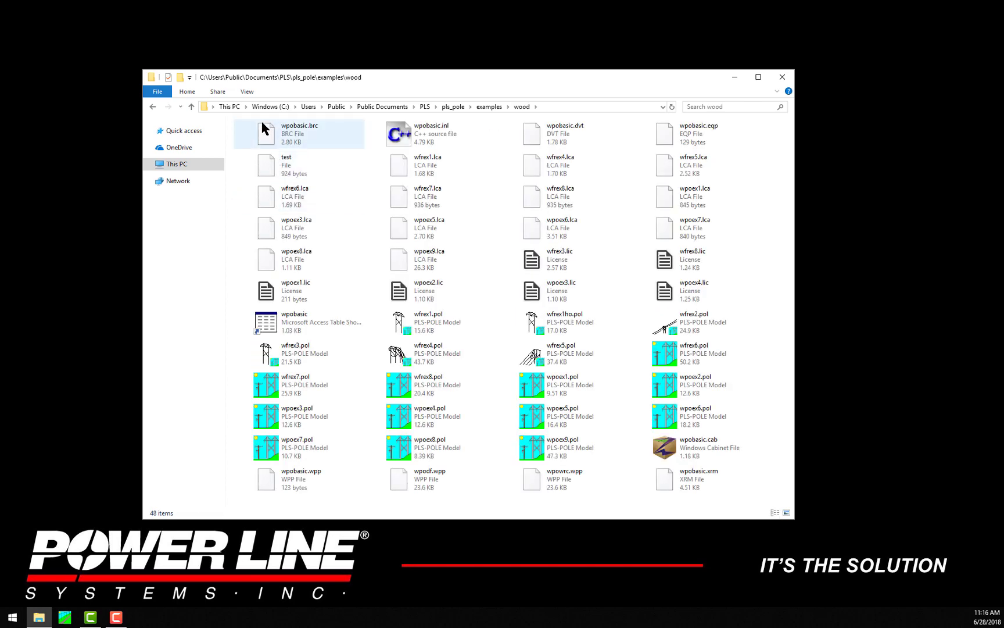
left_click(243, 95)
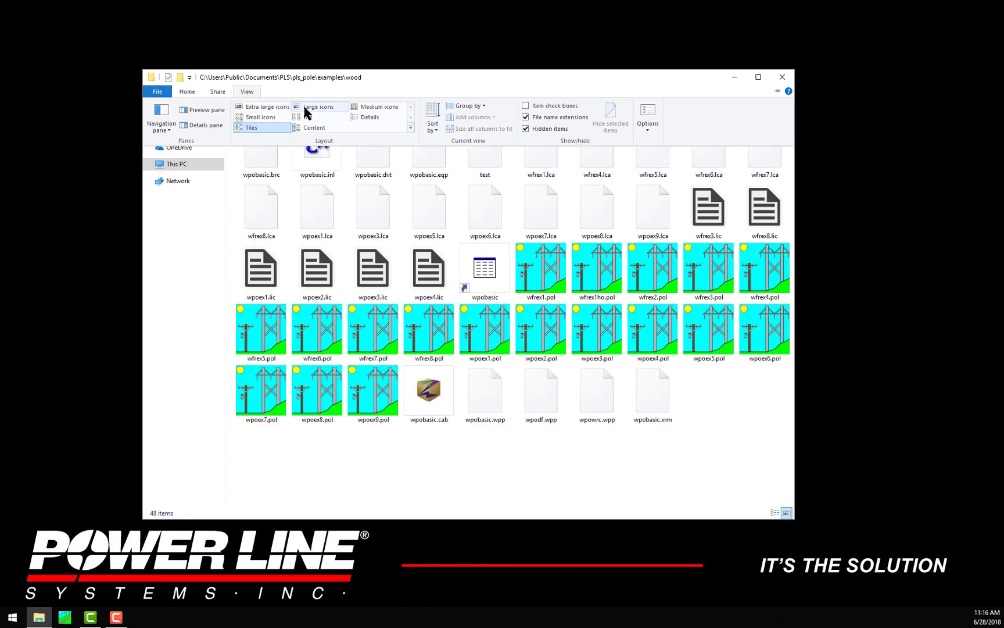
left_click(272, 107)
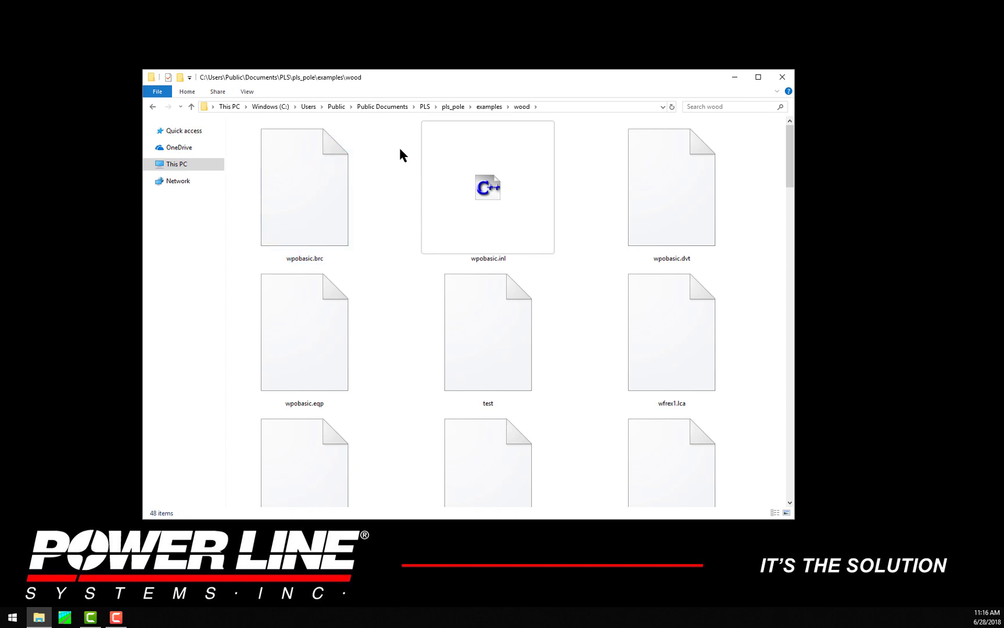
Maximize the wood folder window and scroll down to the .pol tower model thumbnails.
left_click(758, 77)
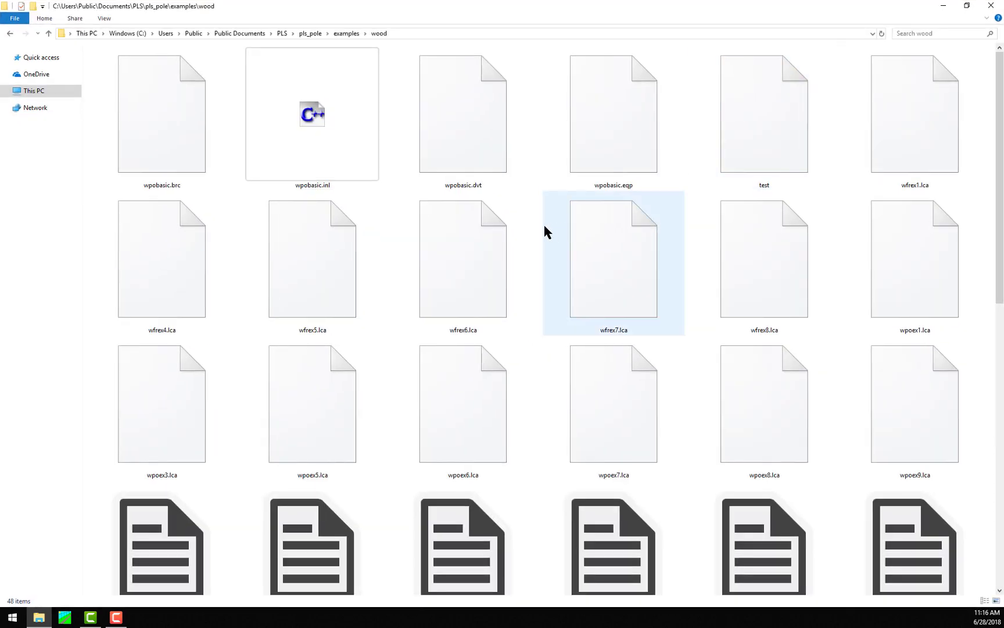
scroll(545, 227, "down", 3)
scroll(545, 227, "down", 5)
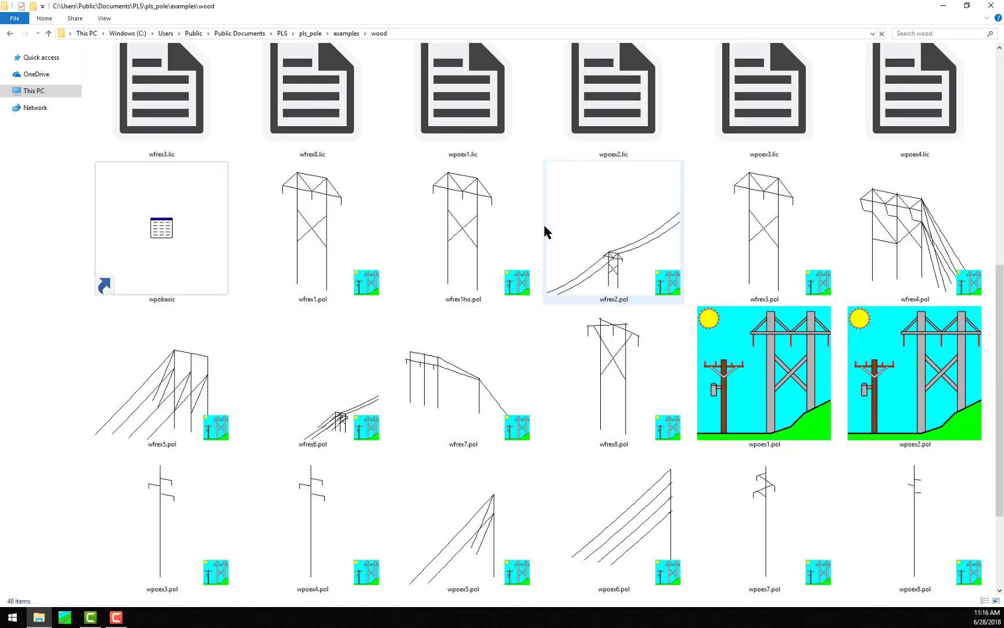
scroll(545, 226, "down", 2)
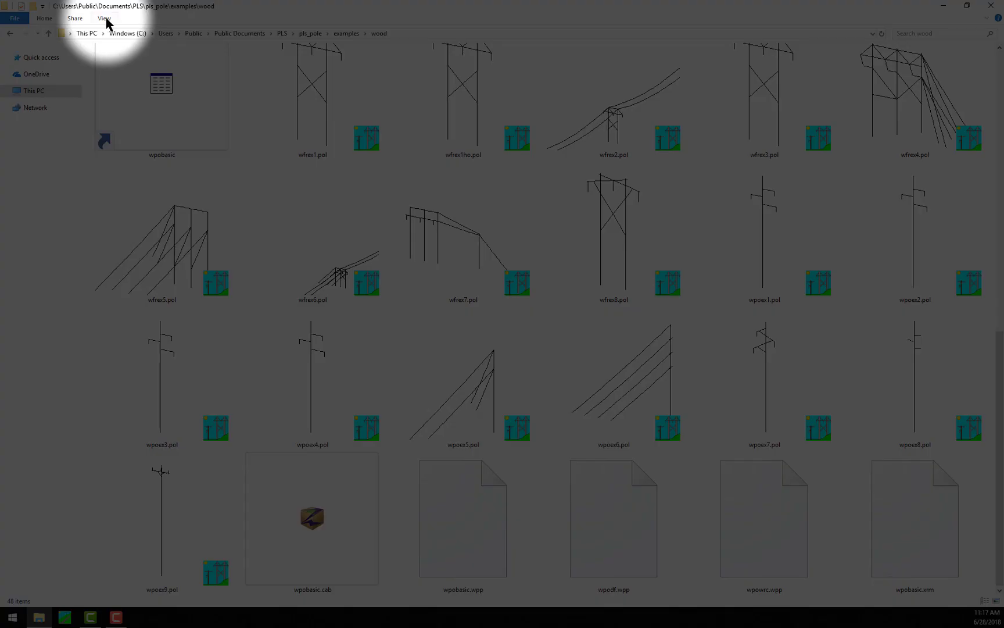
Turn on the Preview pane and preview wfrex1.pol's H-frame pole drawing with its IEEE Std 751 title.
left_click(104, 19)
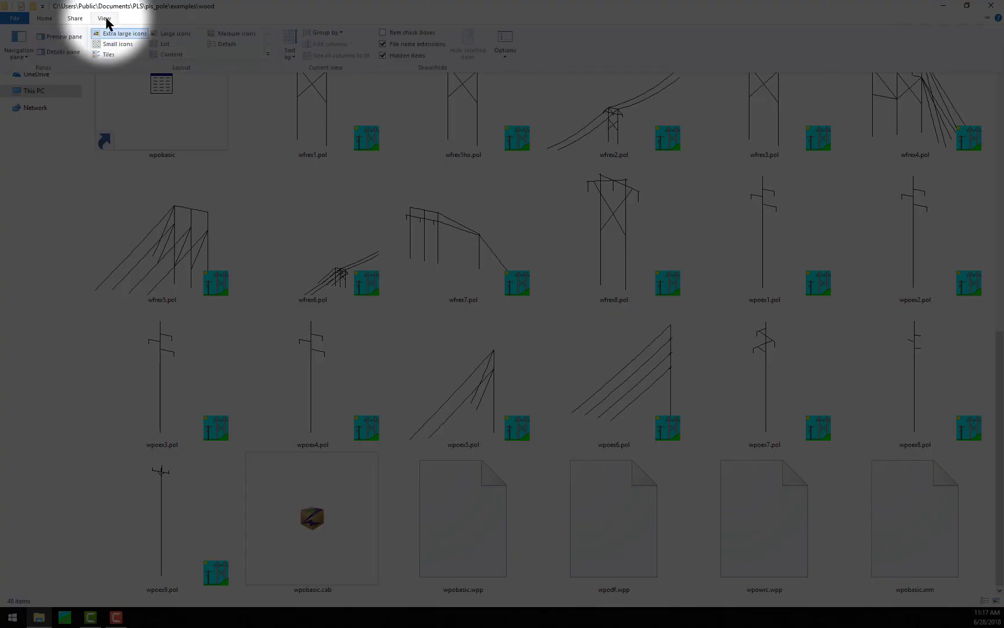
left_click(66, 37)
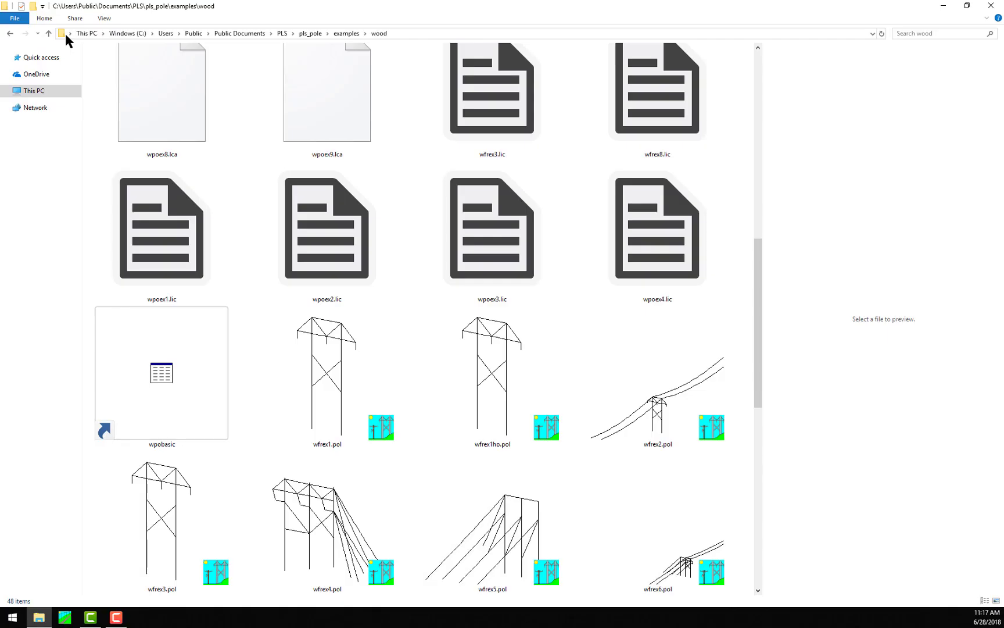
left_click(310, 365)
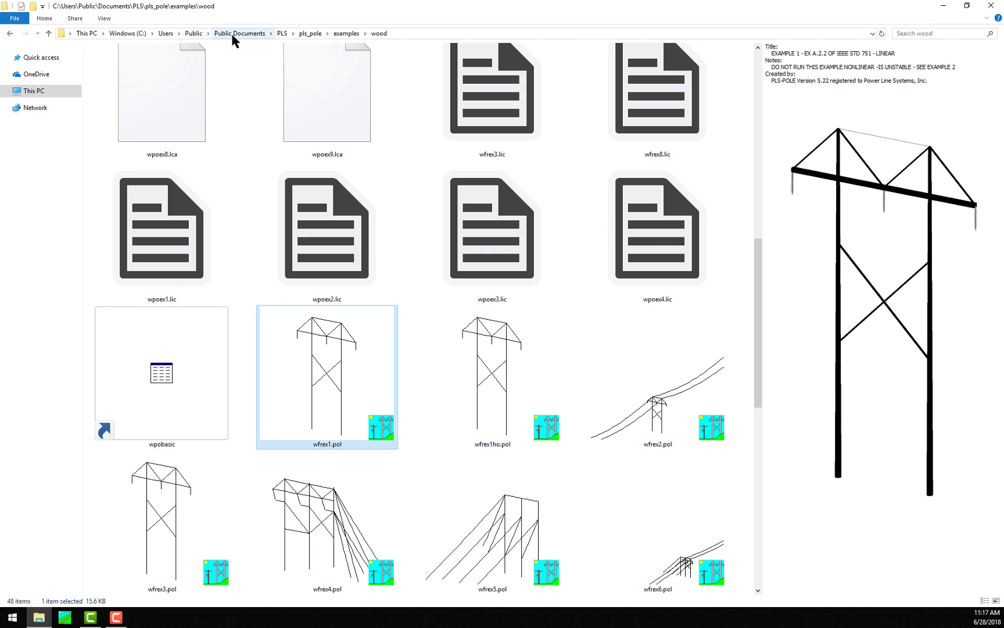
Navigate from the PLS folder into pls_cadd\examples\projects.
left_click(292, 34)
left_click(283, 33)
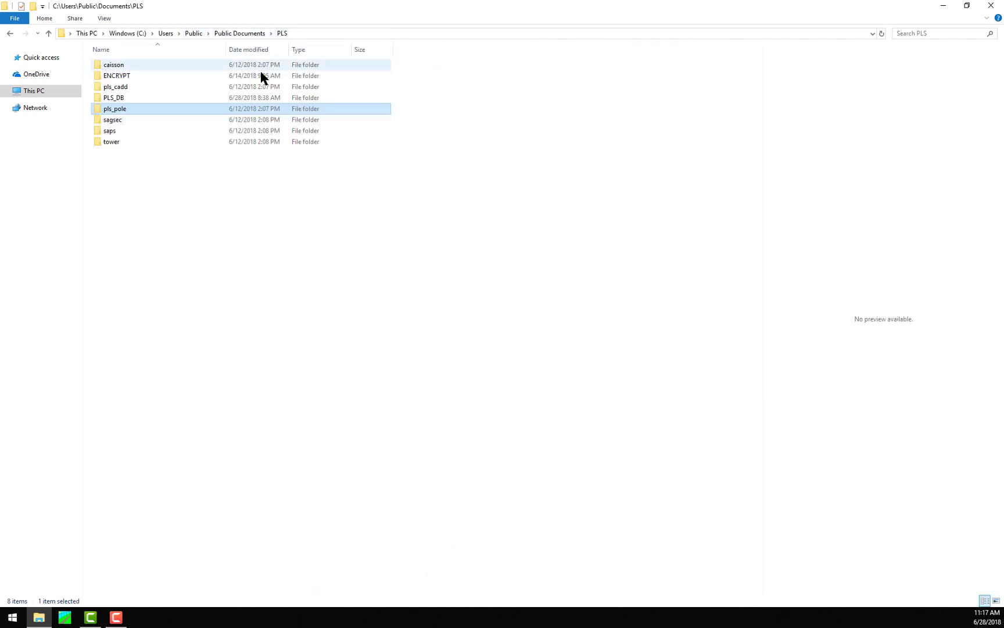
left_click(152, 88)
double_click(152, 89)
double_click(150, 61)
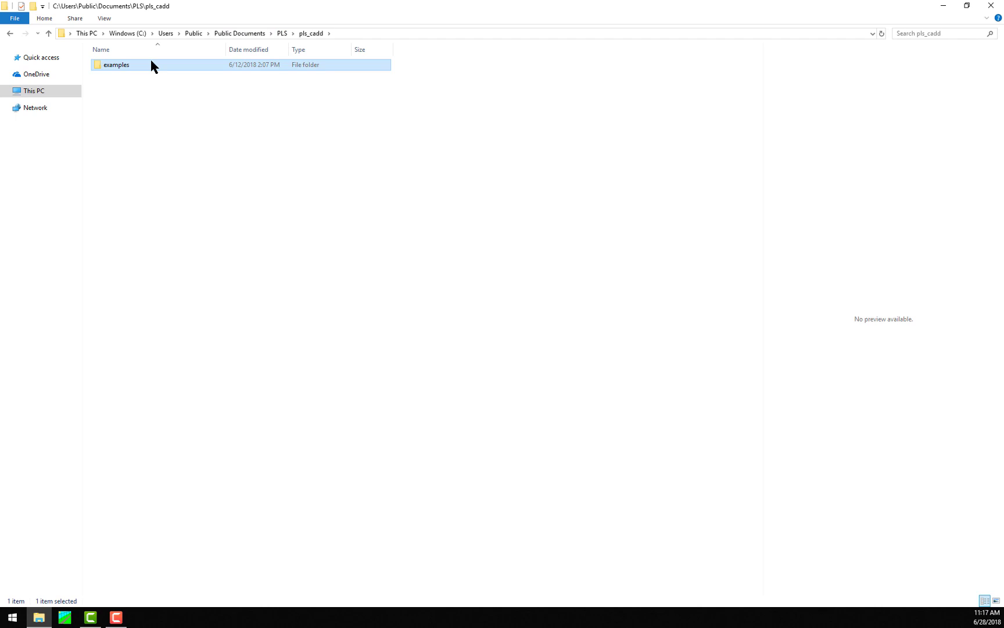
double_click(147, 109)
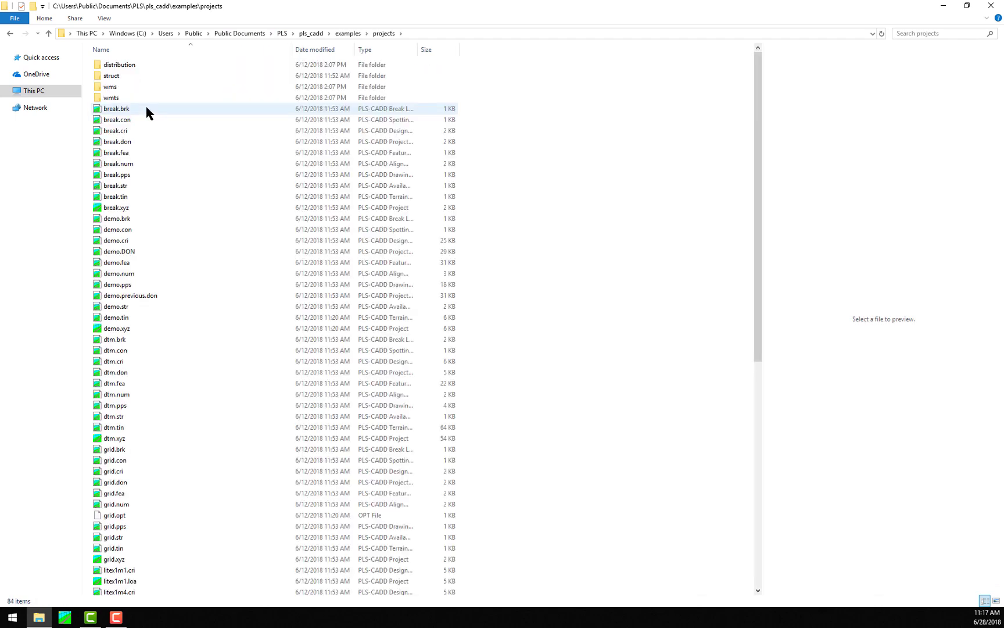
Select each break file, .brk through .xyz, to check its PLS-CADD file type and size.
left_click(146, 108)
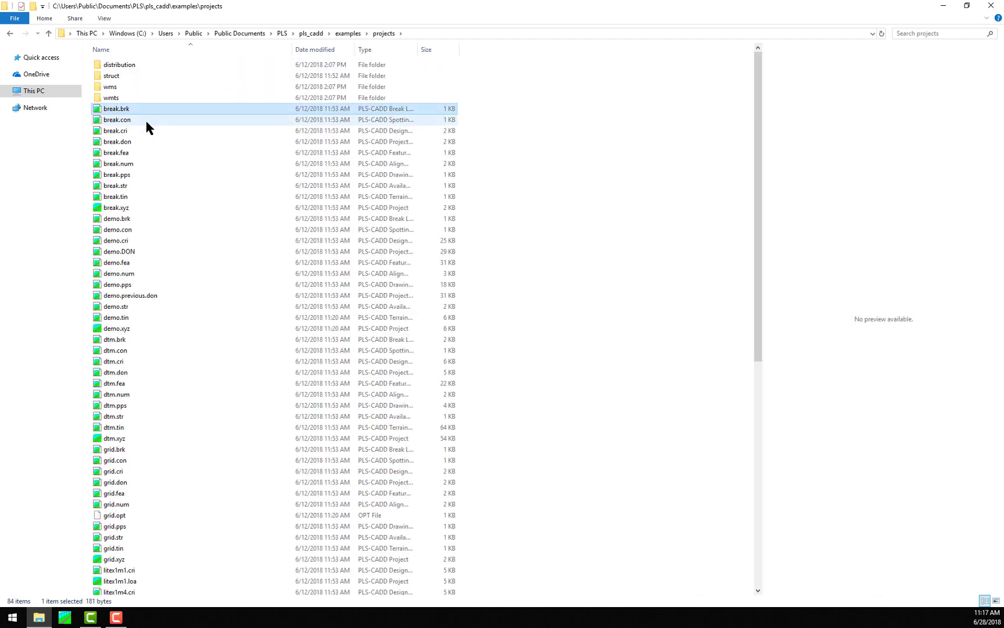
left_click(145, 119)
left_click(142, 127)
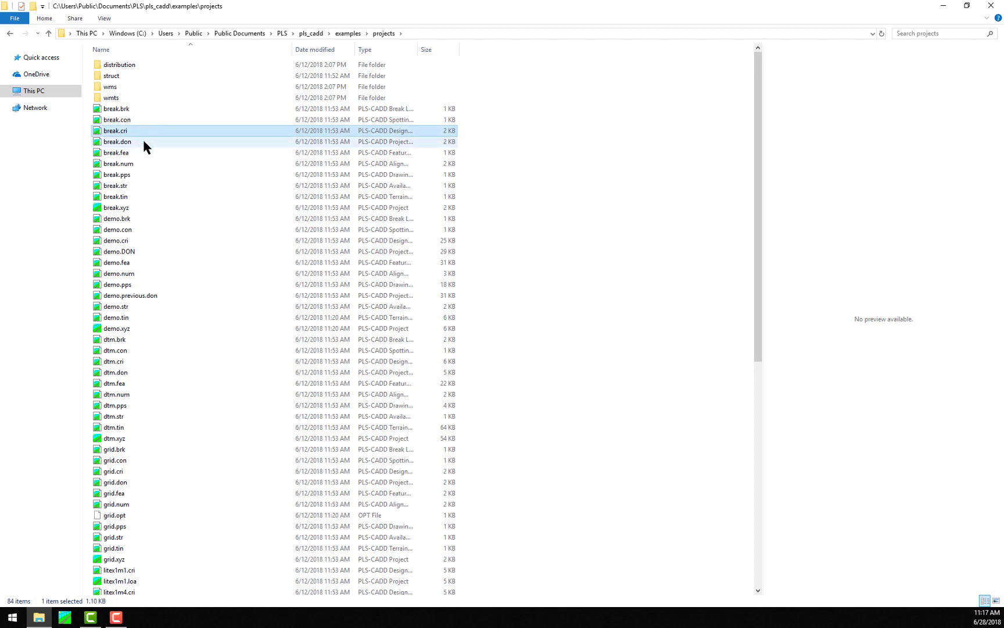
left_click(143, 141)
left_click(143, 151)
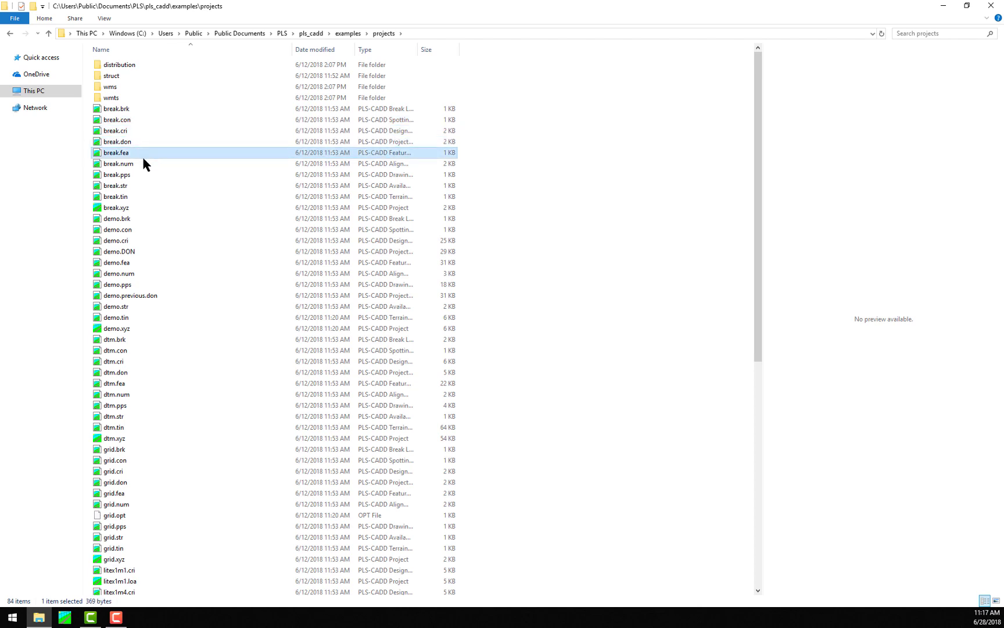
left_click(142, 159)
left_click(141, 173)
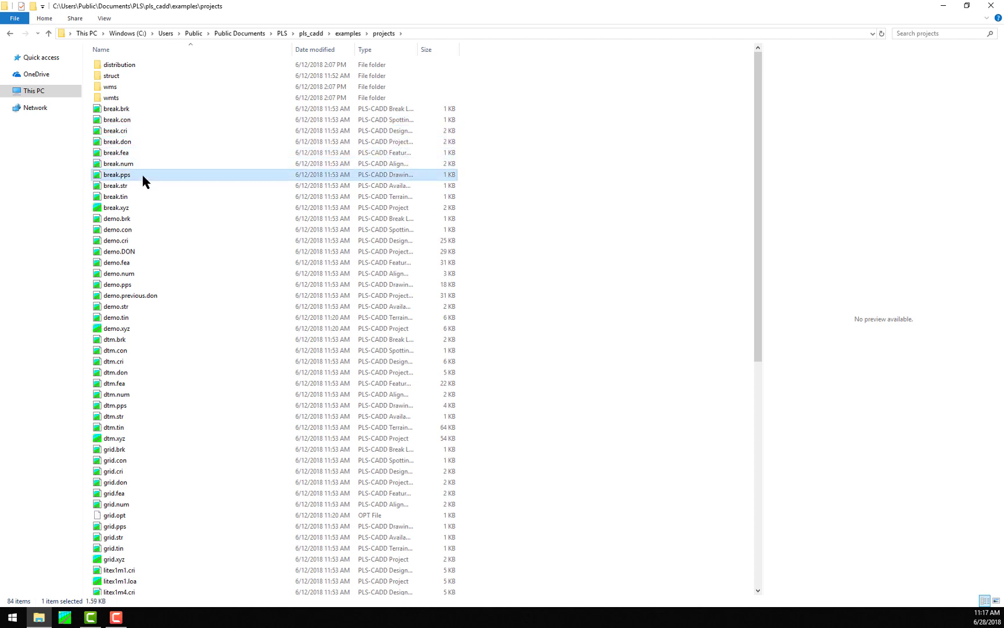
left_click(143, 188)
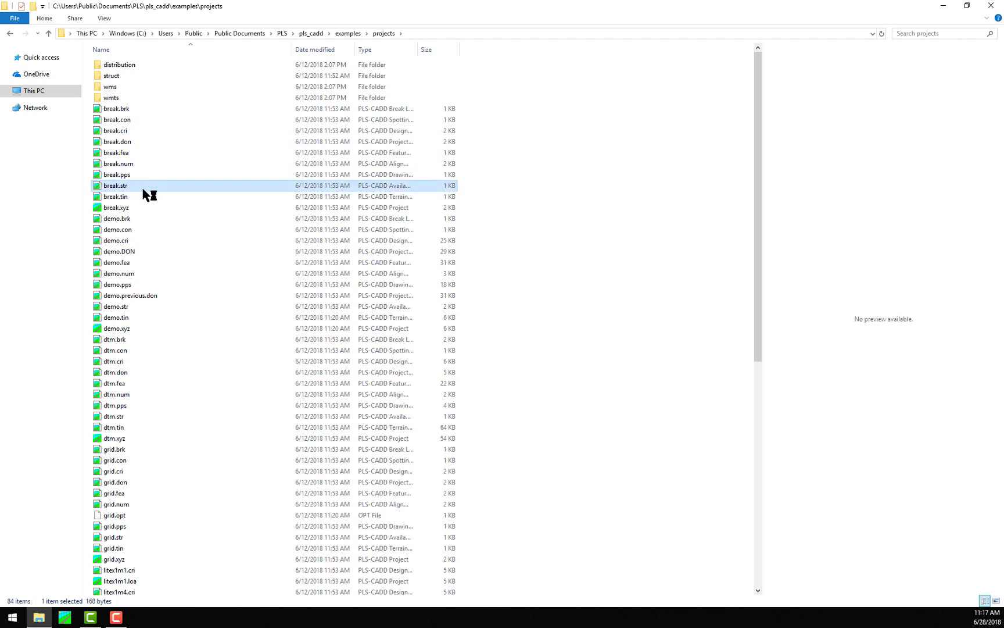
left_click(144, 196)
left_click(144, 206)
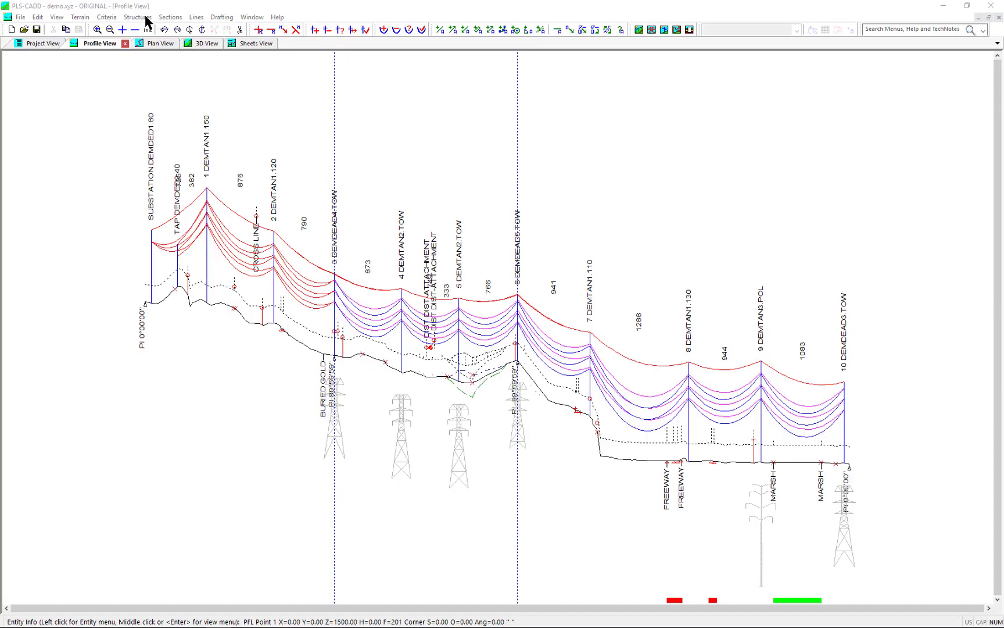
View the line's structure staking table, dismiss it unchanged, and open the sections table.
left_click(138, 17)
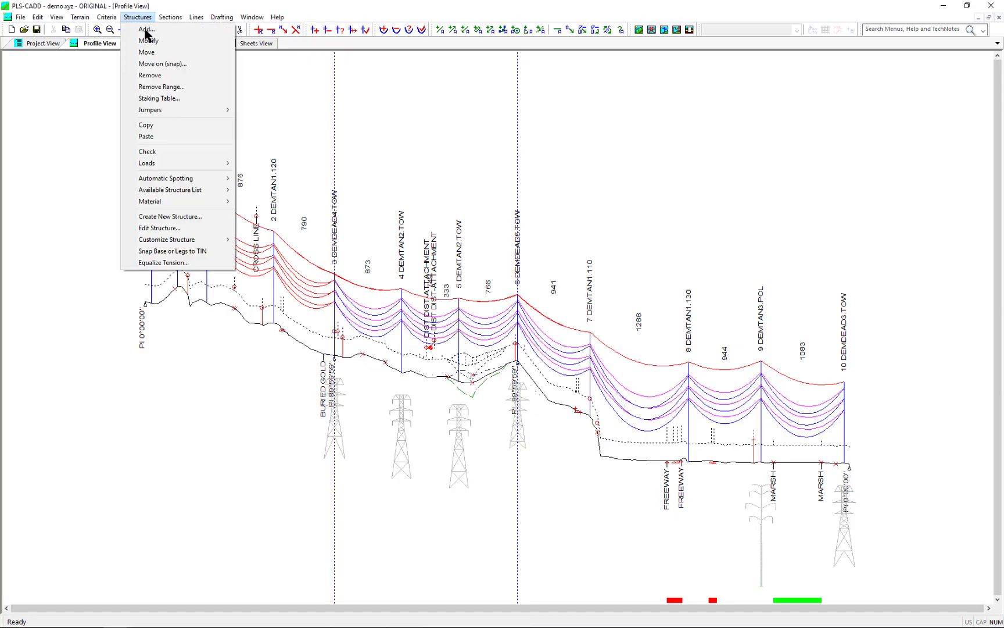
left_click(162, 99)
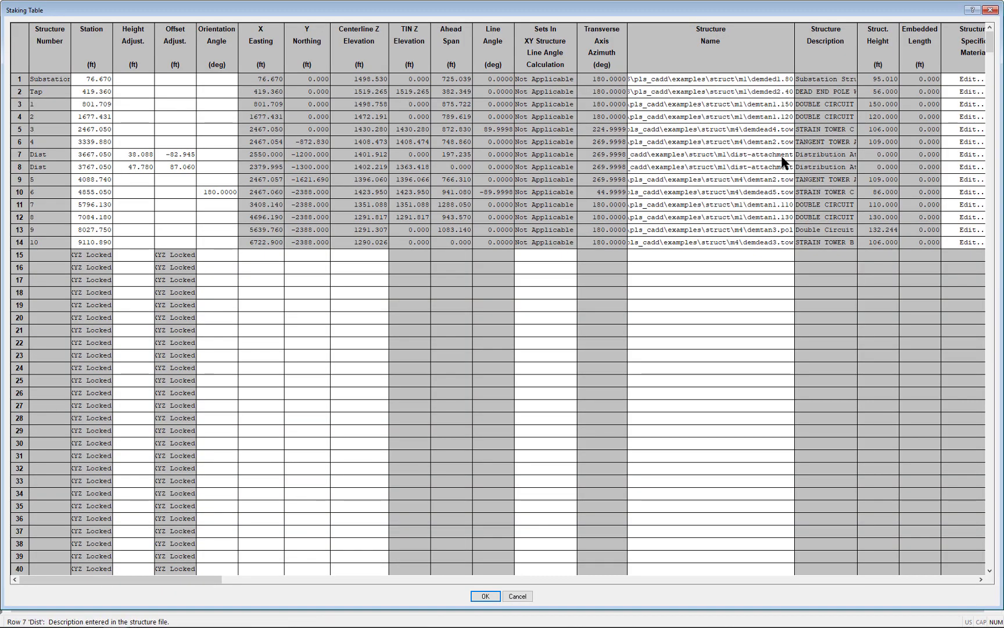
left_click(518, 596)
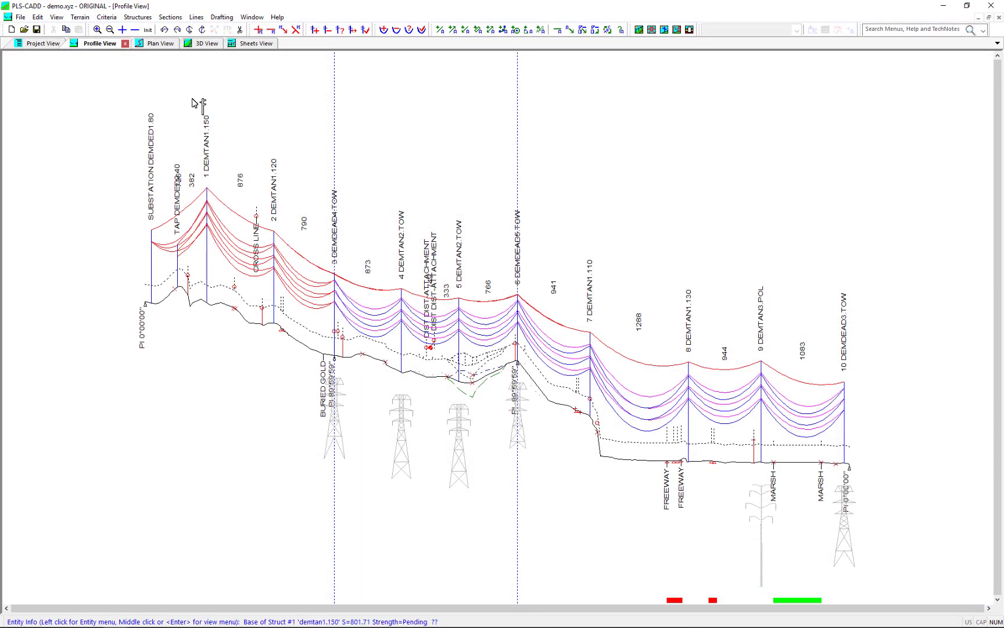
left_click(170, 17)
left_click(177, 127)
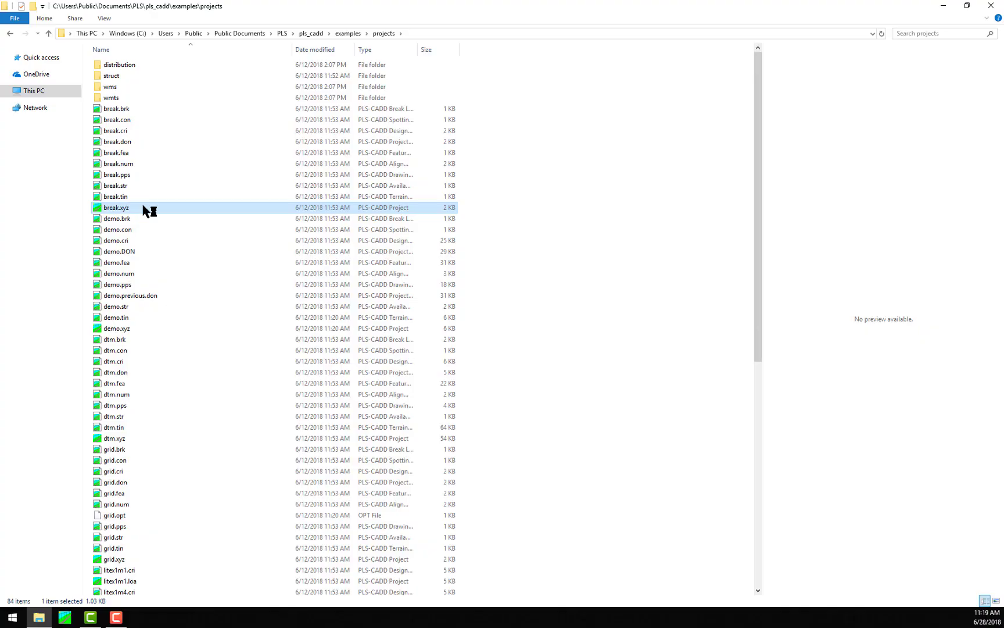
Open the full feature code data table, then the available structure list.
left_click(79, 17)
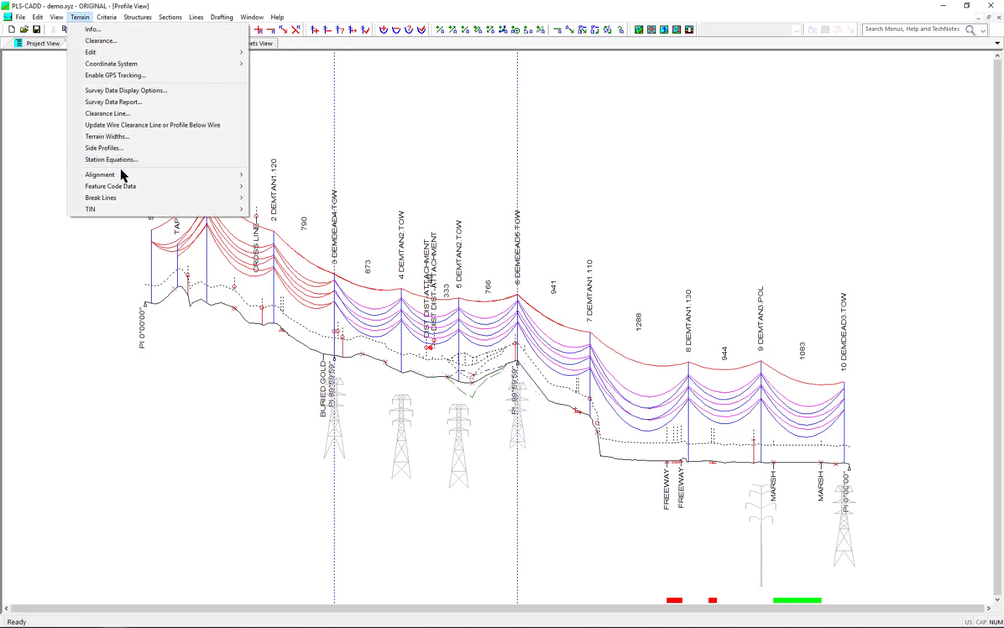
mouse_move(155, 194)
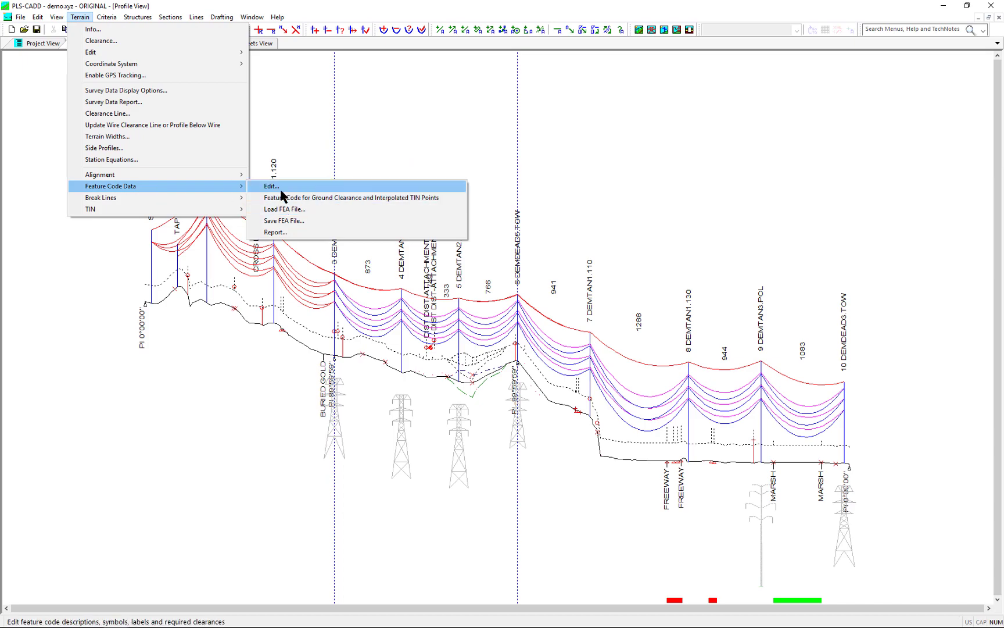
left_click(281, 190)
left_click(226, 165)
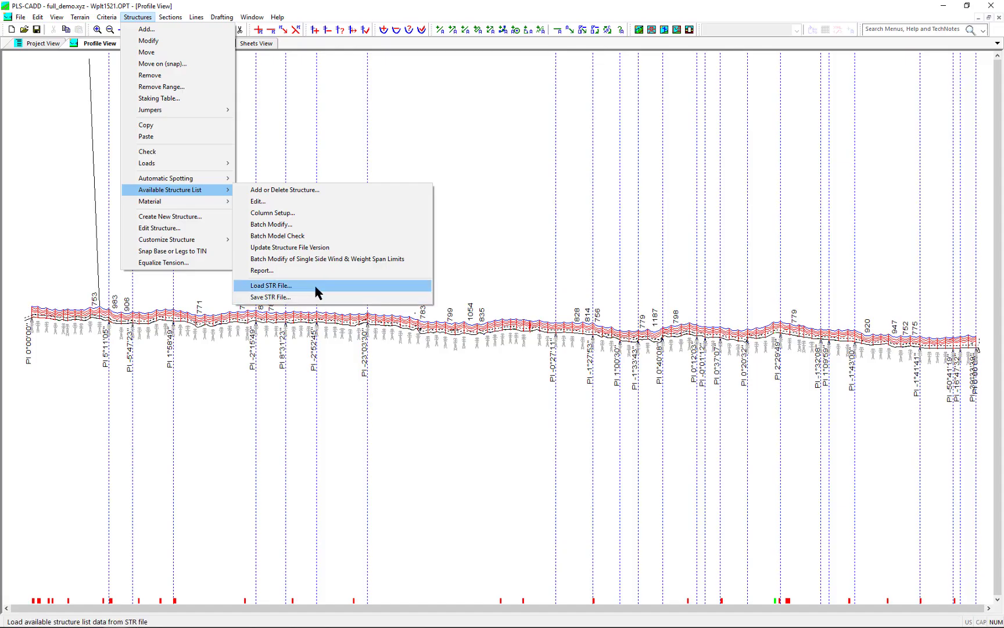
left_click(316, 190)
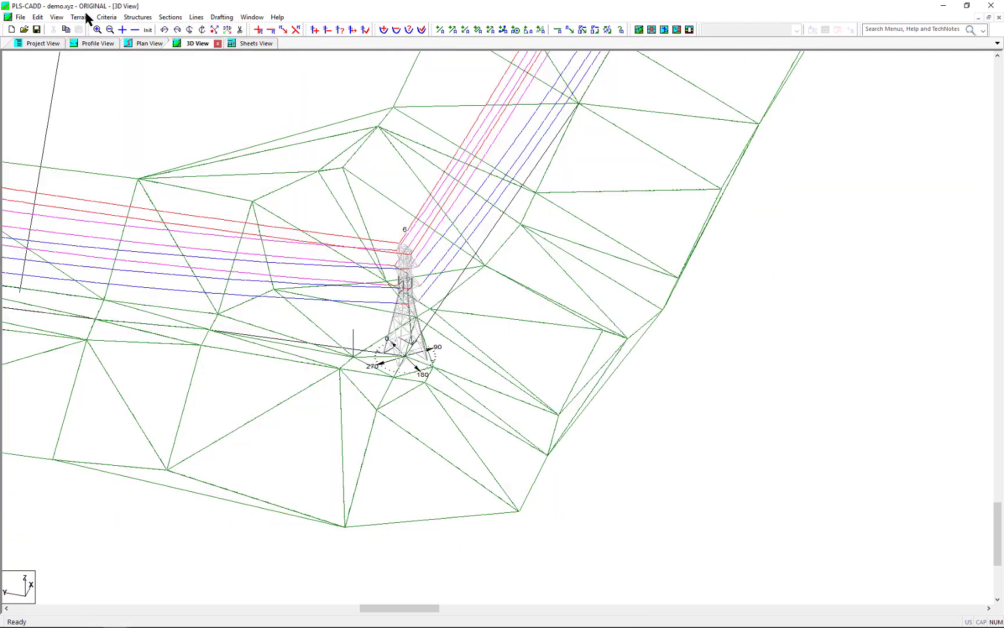
Look at the Terrain TIN options, then open the survey point XYZ data editor.
left_click(79, 17)
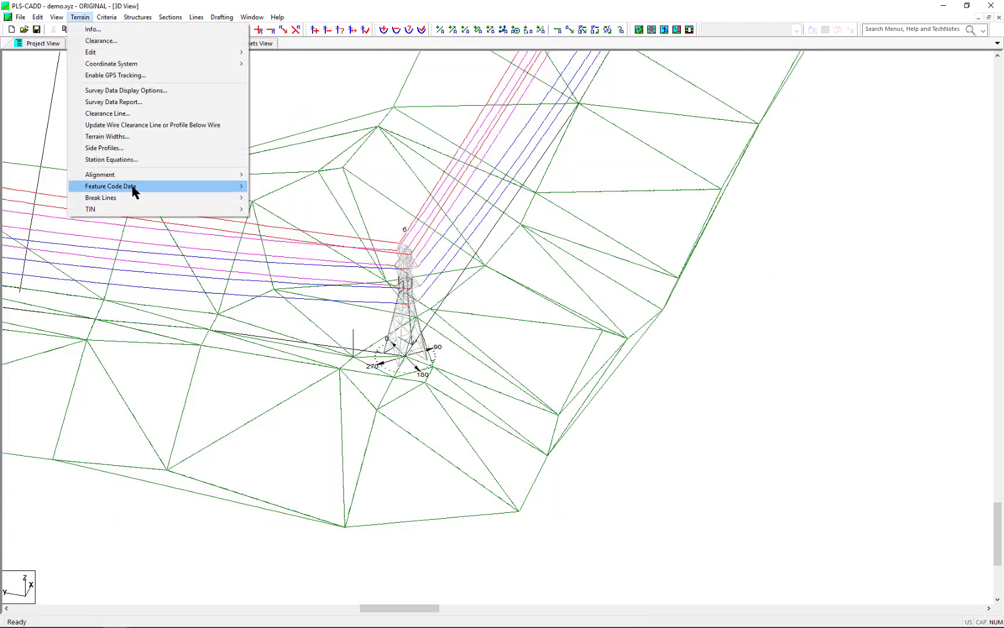
mouse_move(156, 212)
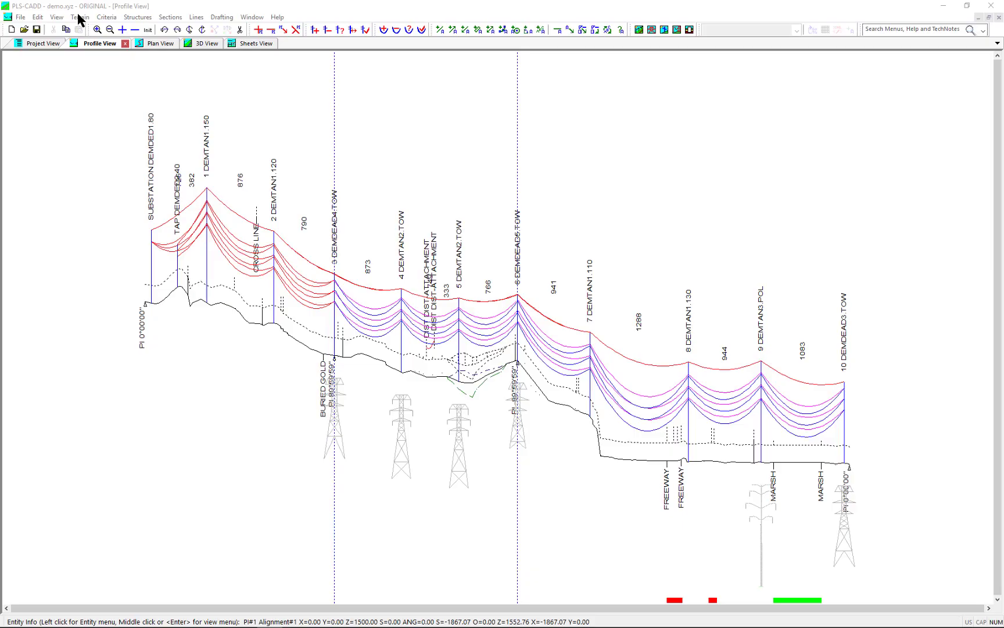
left_click(79, 18)
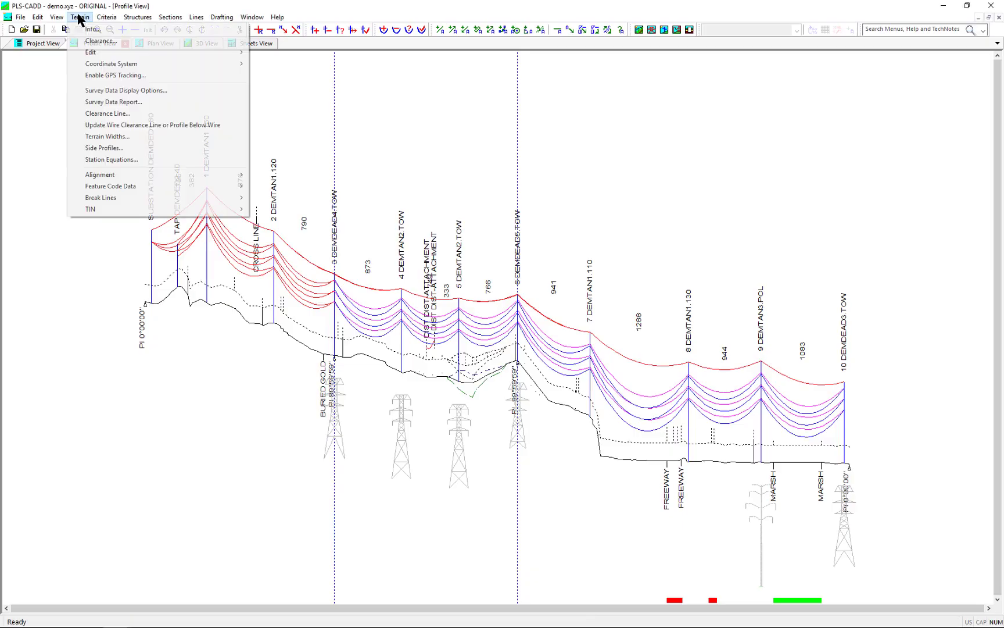
mouse_move(118, 53)
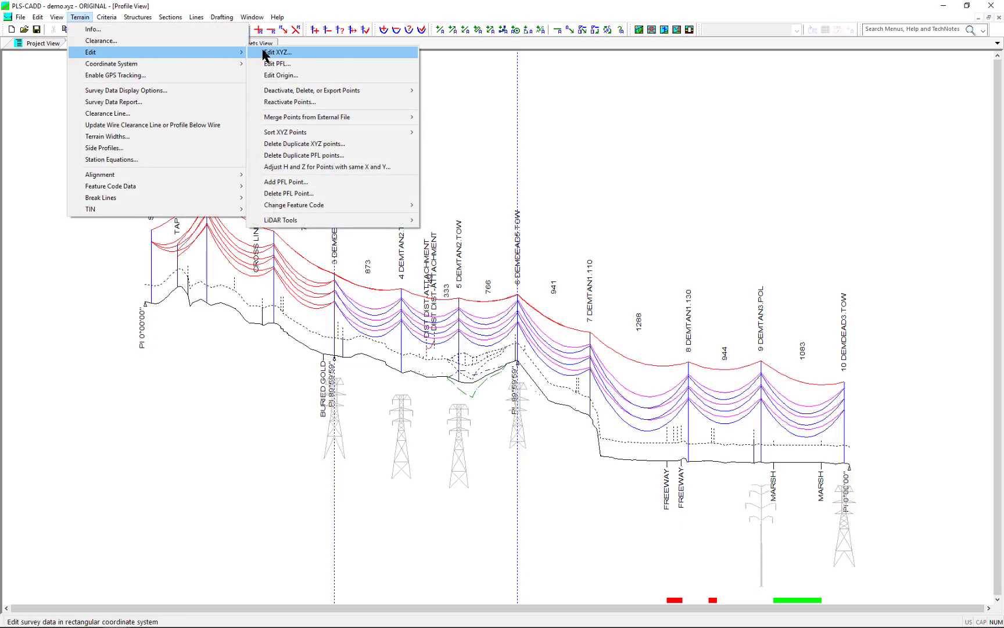
left_click(293, 56)
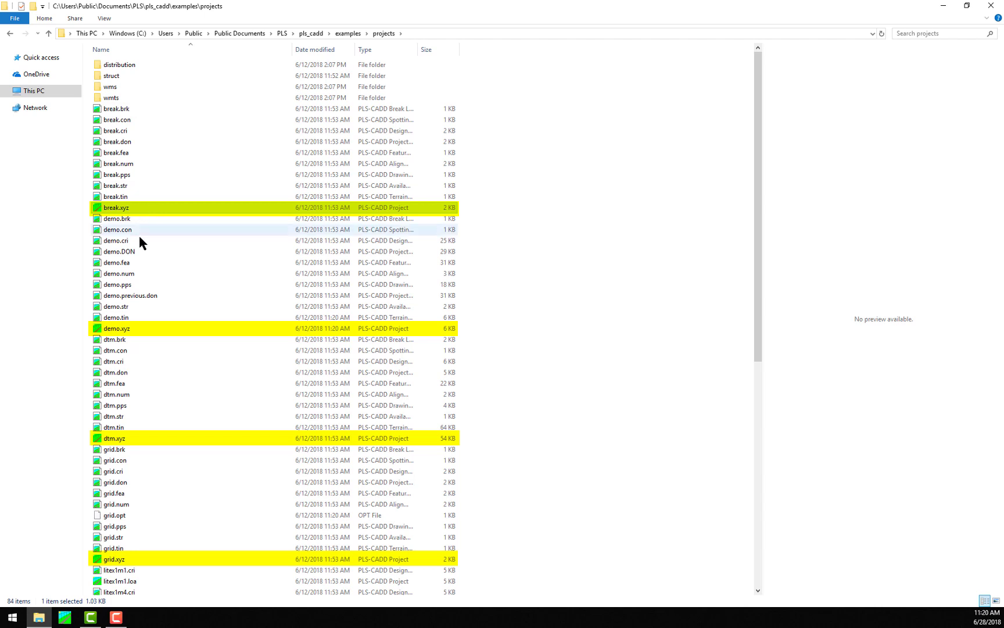
Select demo.xyz, the 5.63 KB PLS-CADD Project file.
left_click(130, 329)
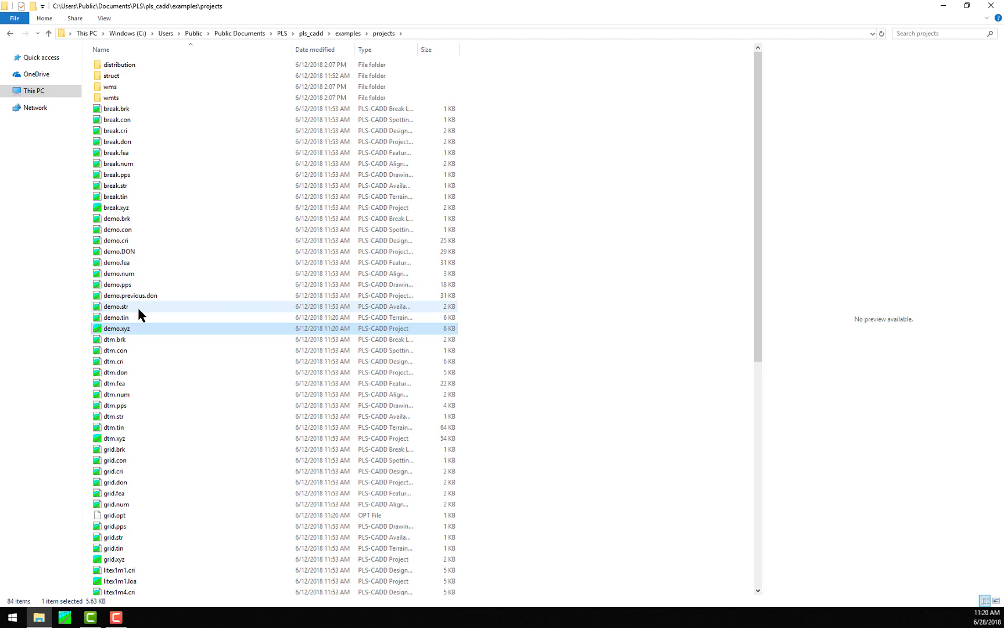
Load the demo project from demo.pps, then close its profile view and exit PLS-CADD.
left_click(121, 287)
double_click(122, 289)
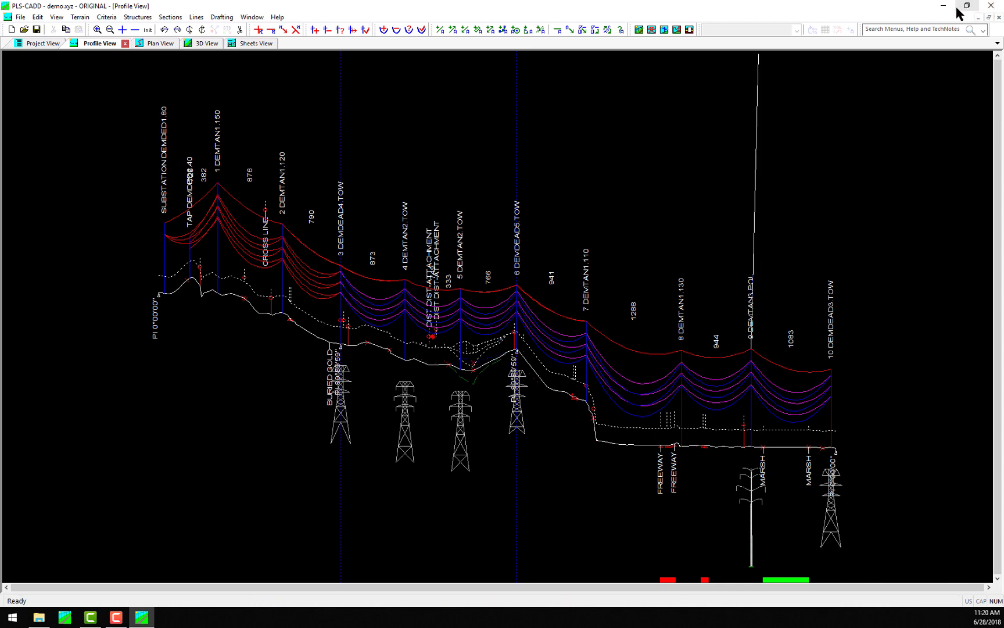
left_click(998, 18)
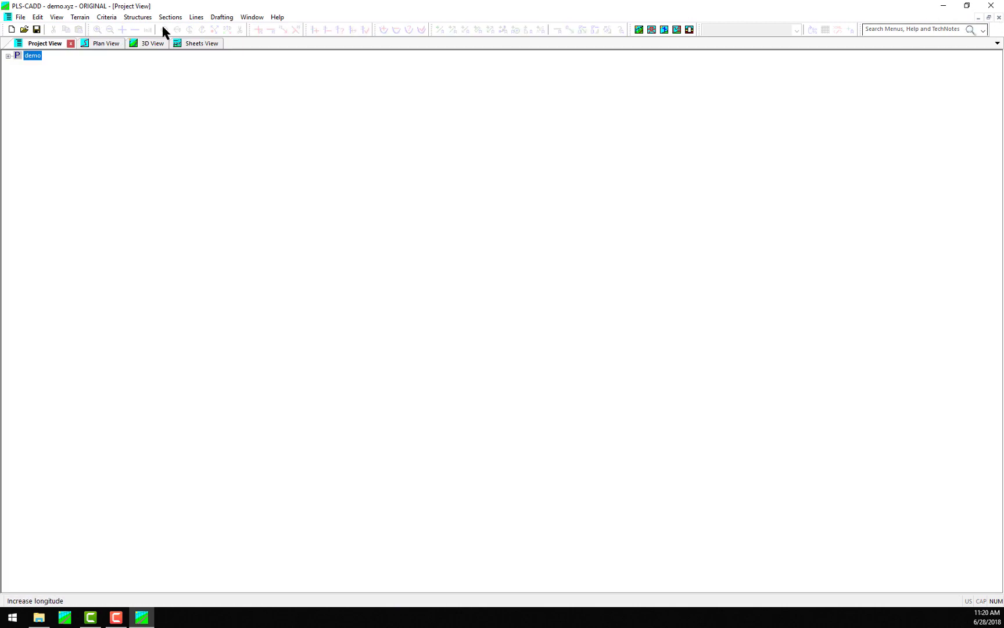
left_click(19, 16)
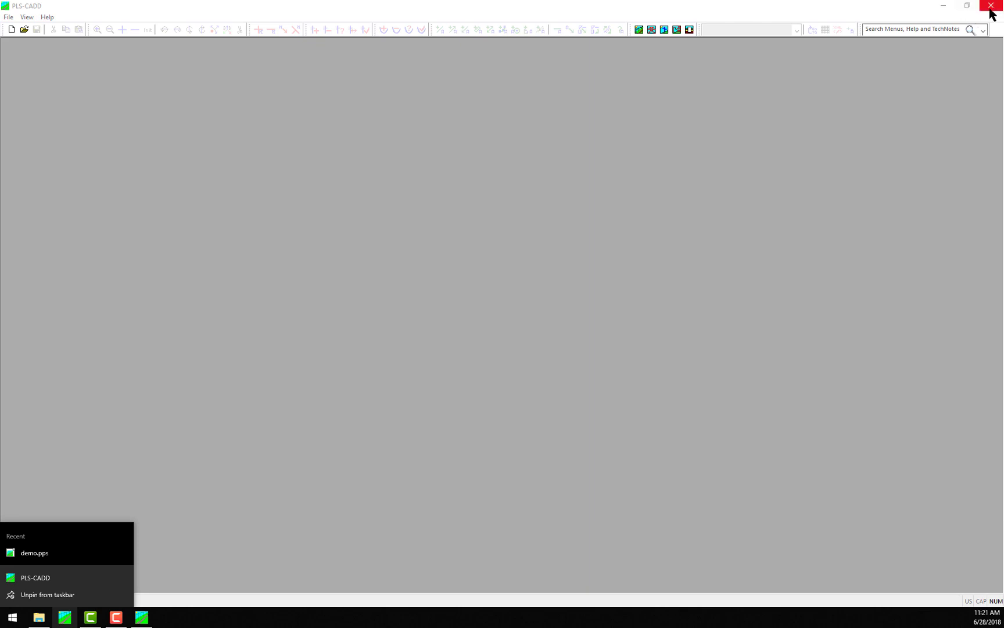
left_click(990, 8)
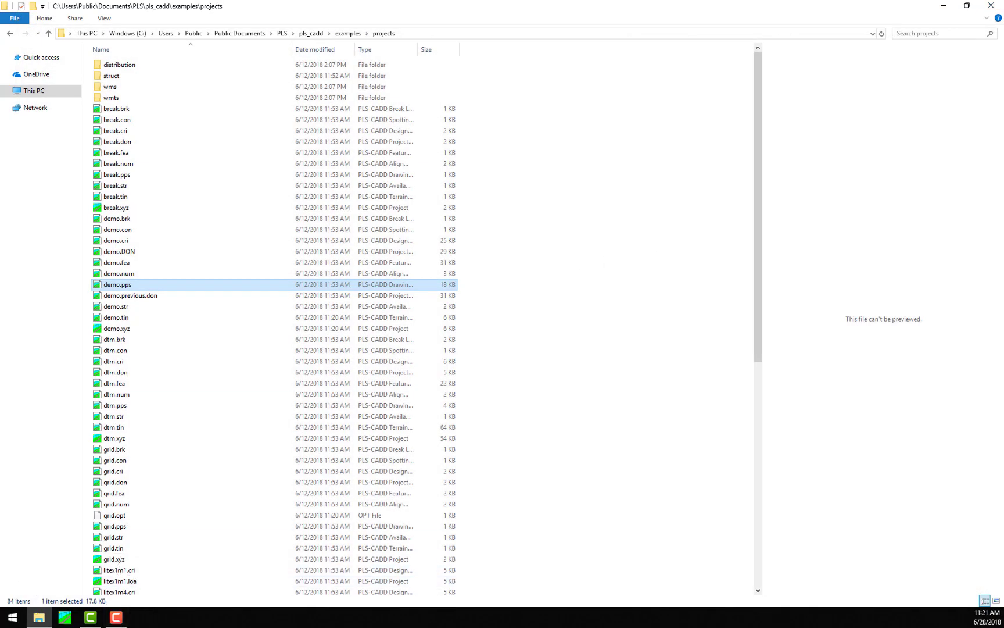
mouse_move(34, 621)
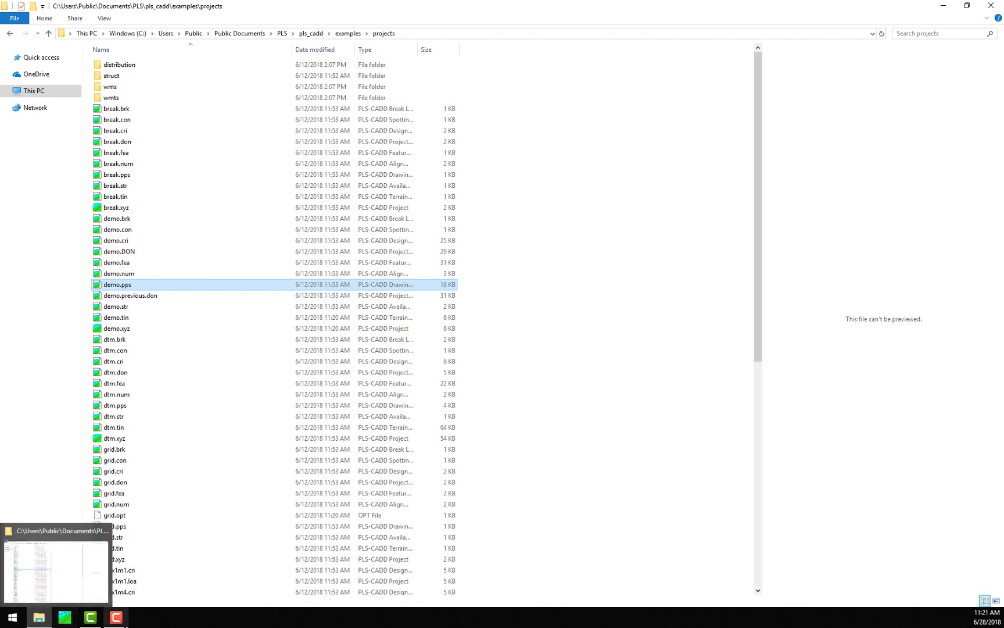
right_click(204, 618)
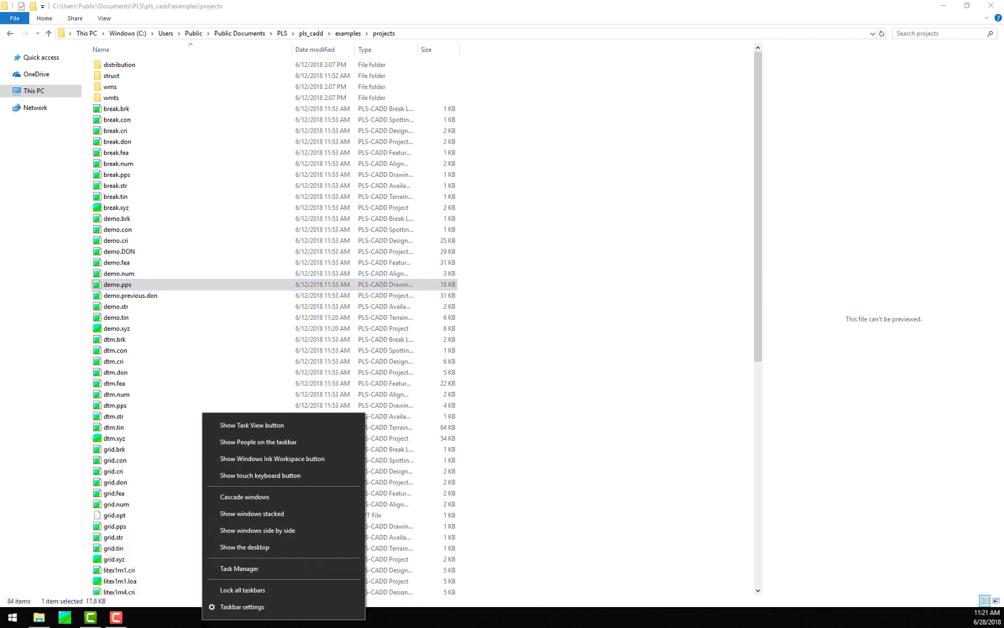
left_click(237, 607)
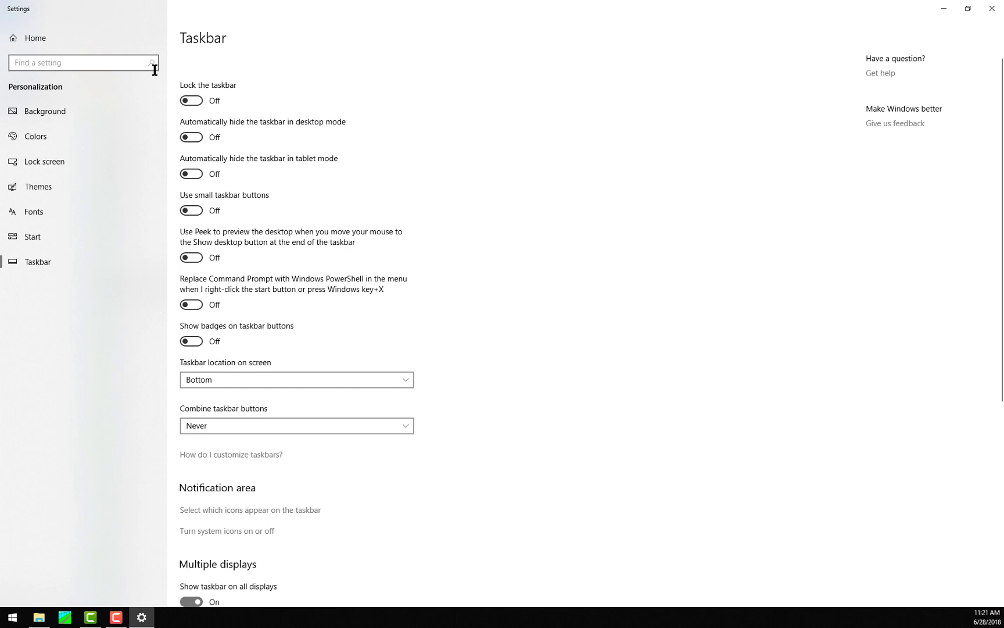
left_click(43, 236)
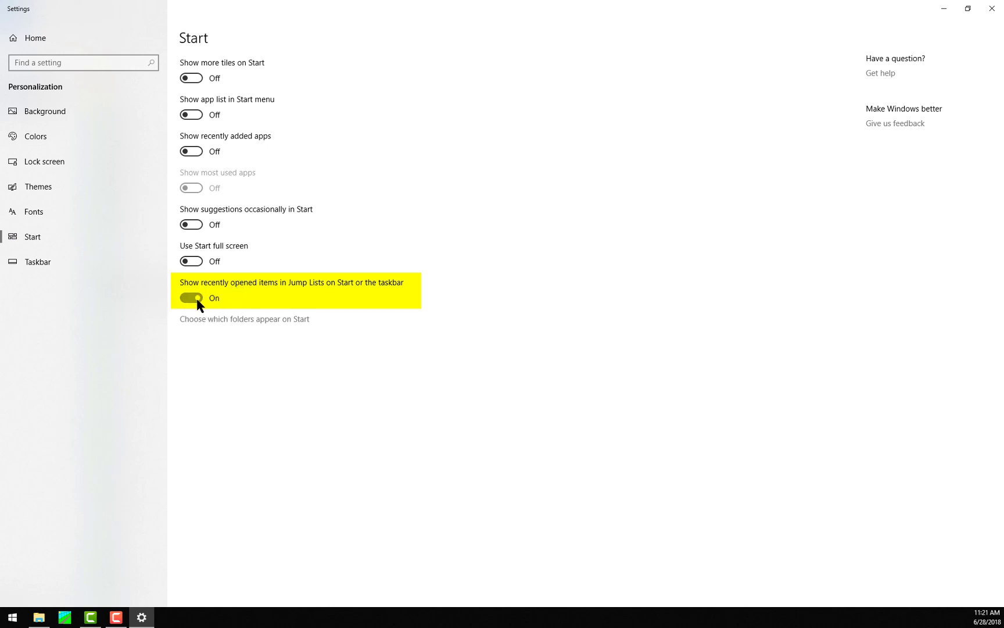
left_click(992, 9)
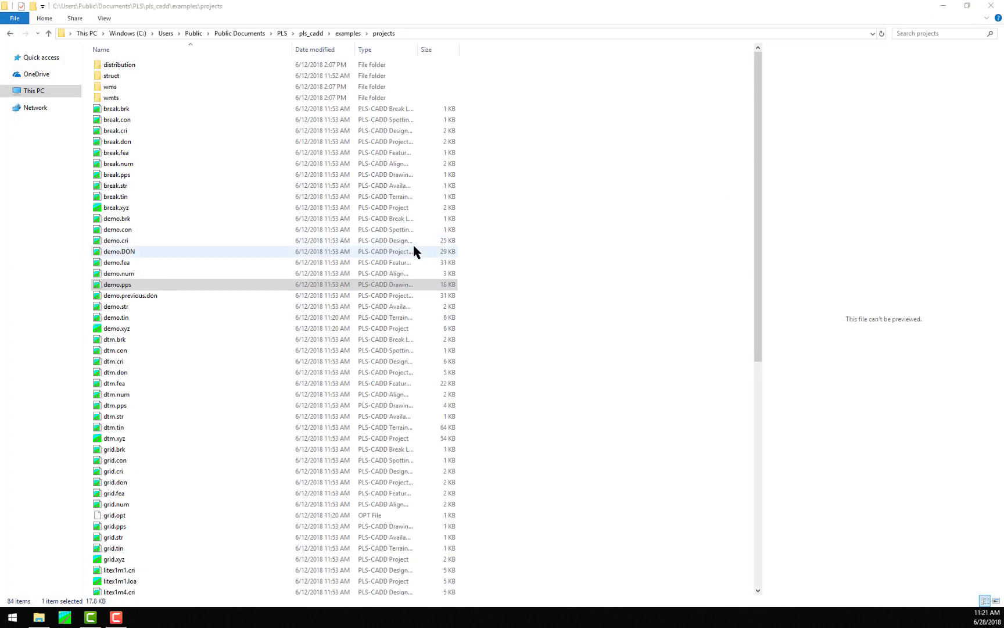
Pin demo.xyz and wpl_demo.don on the PLS-CADD taskbar jump list, then launch demo.xyz from it.
left_click(65, 616)
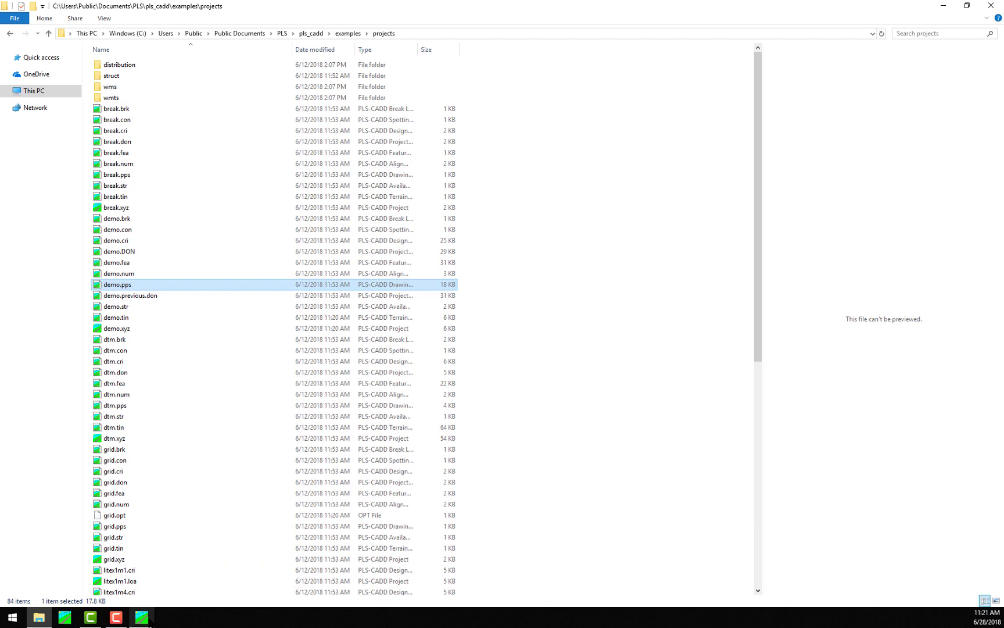
right_click(145, 618)
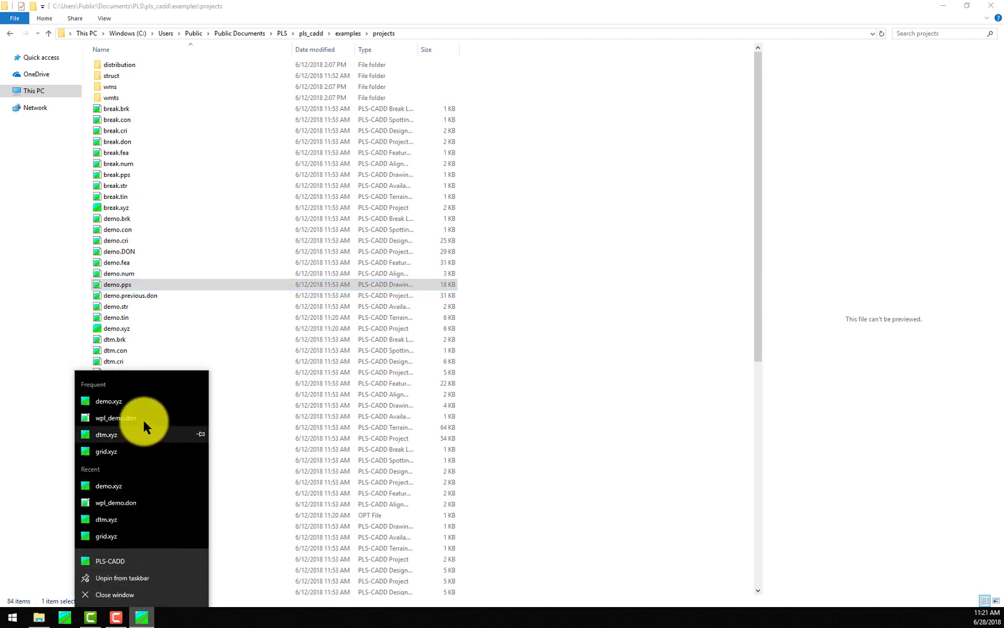
left_click(200, 485)
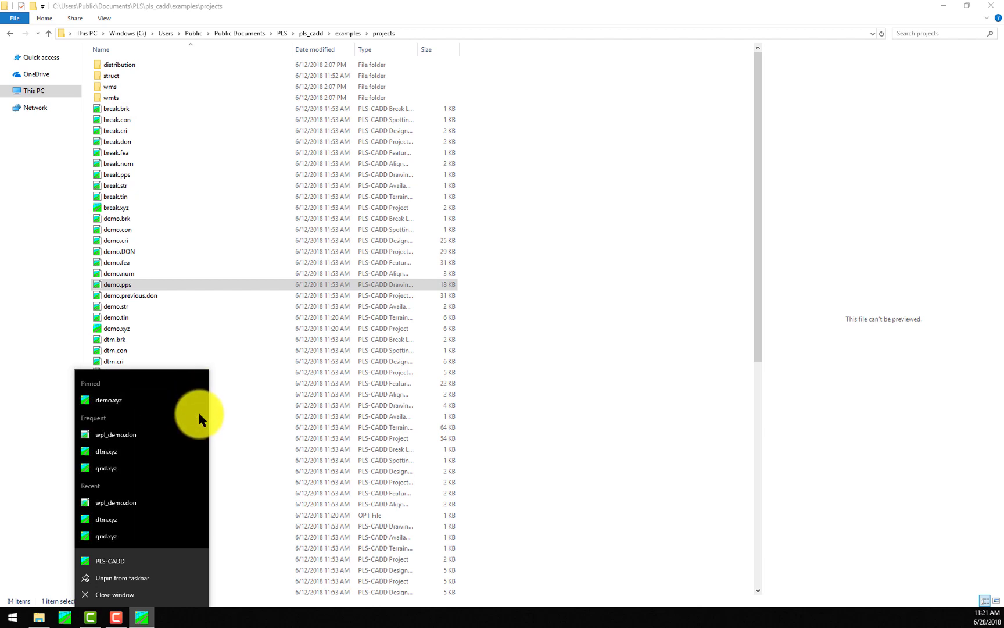
left_click(199, 434)
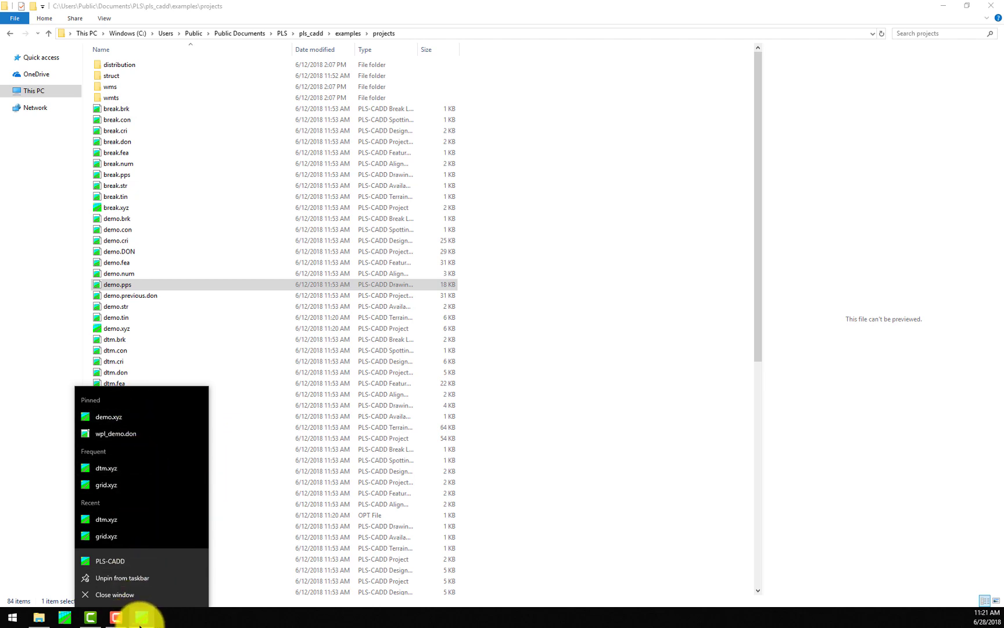
left_click(113, 415)
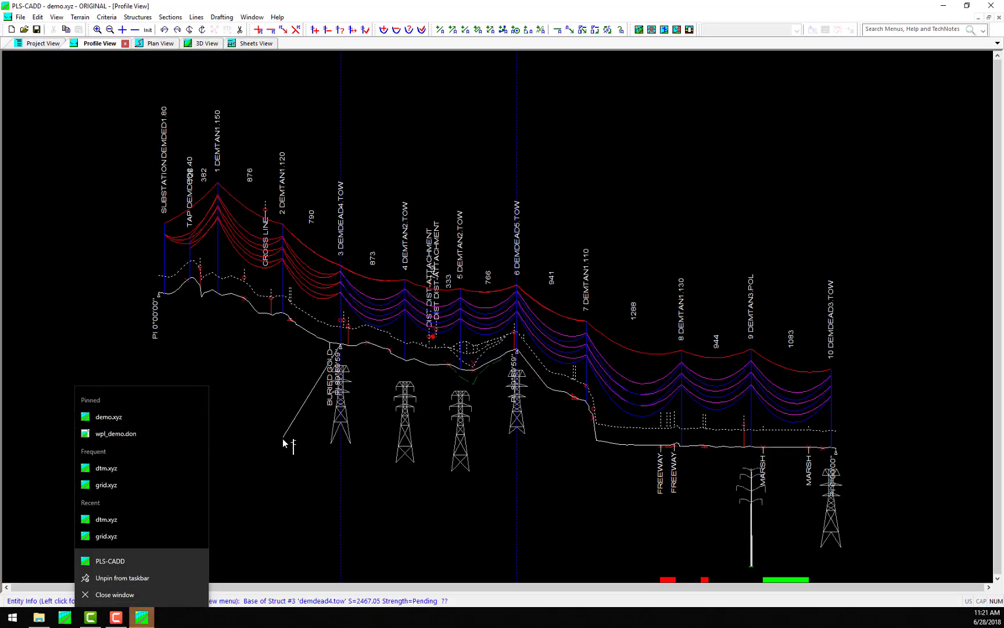